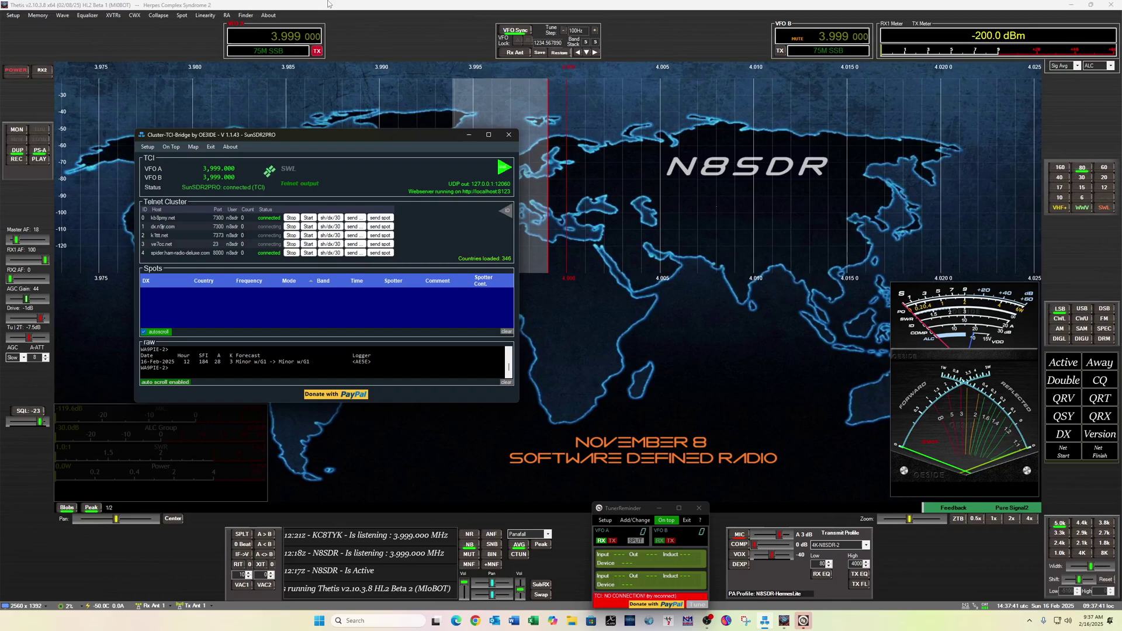
# Step: Minimize the cluster bridge window, switch to Discord and view the thetis-bot channel of the Thetis_SDR server
pyautogui.click(468, 136)
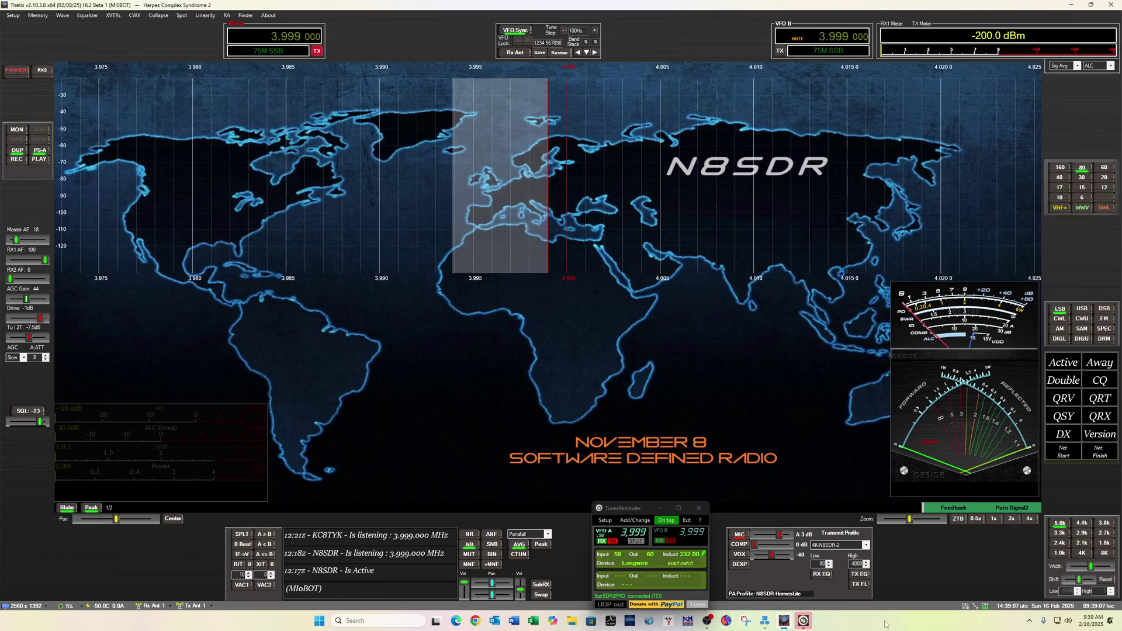
pyautogui.click(1029, 620)
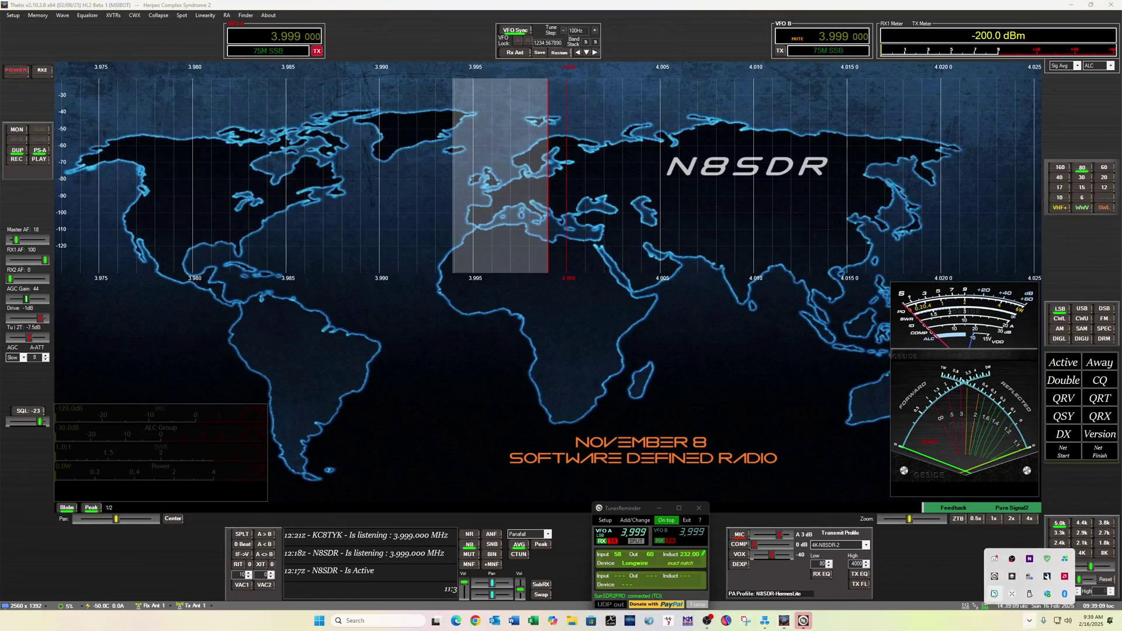
pyautogui.click(994, 559)
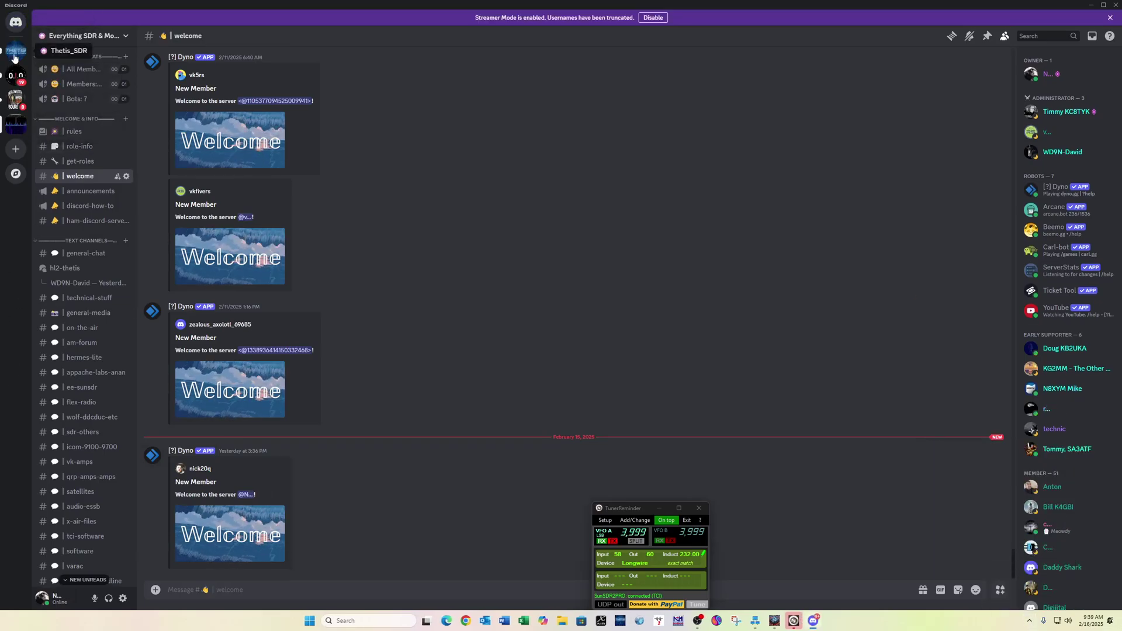
pyautogui.click(14, 58)
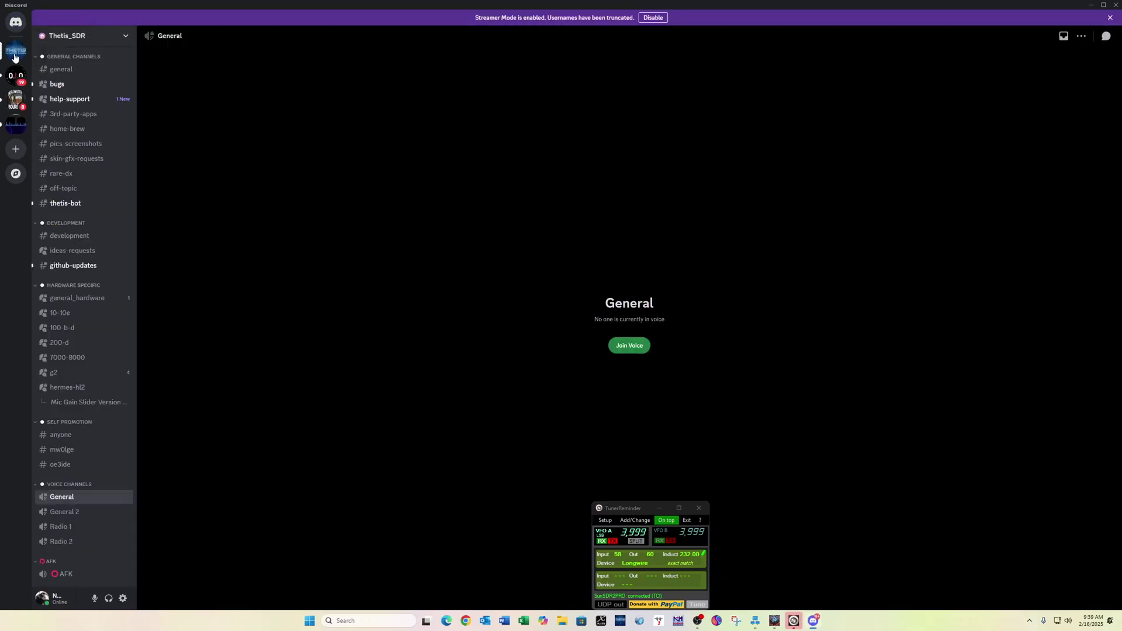
pyautogui.click(65, 204)
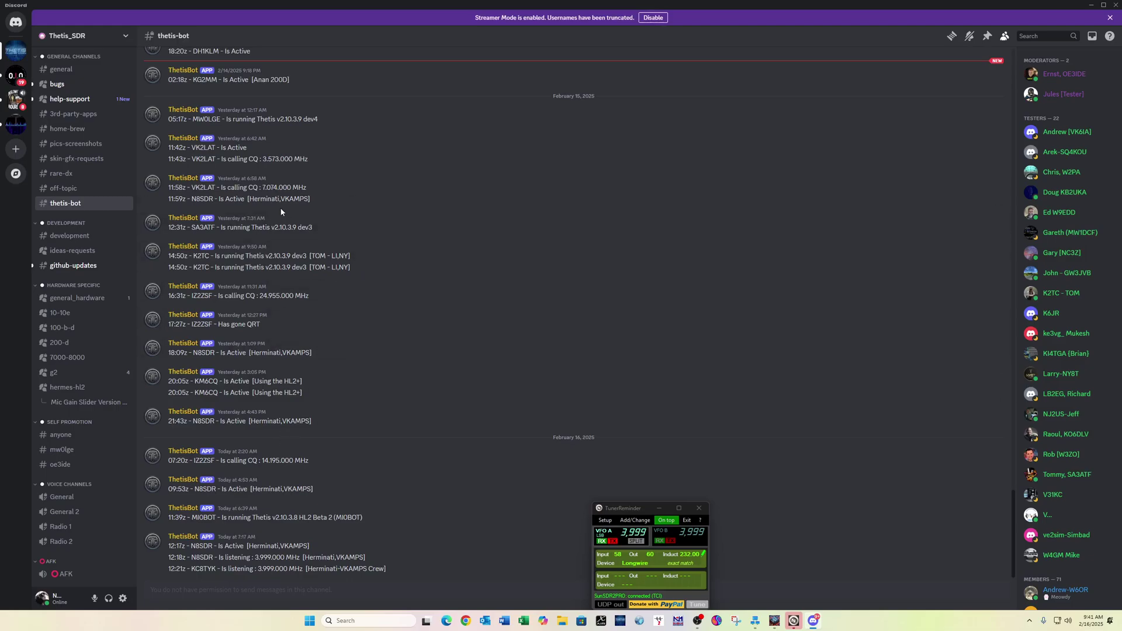
pyautogui.moveTo(262, 223)
pyautogui.click(1116, 5)
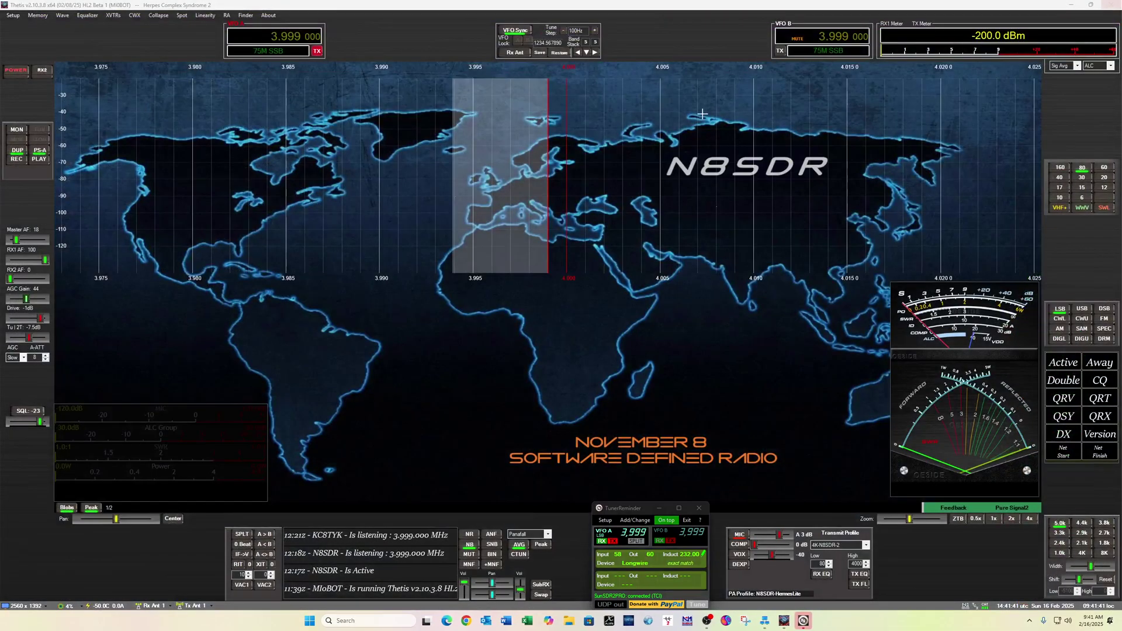
# Step: Open the Discord Link settings in Thetis Setup and check the help for the Ignore field
pyautogui.click(13, 16)
pyautogui.click(23, 24)
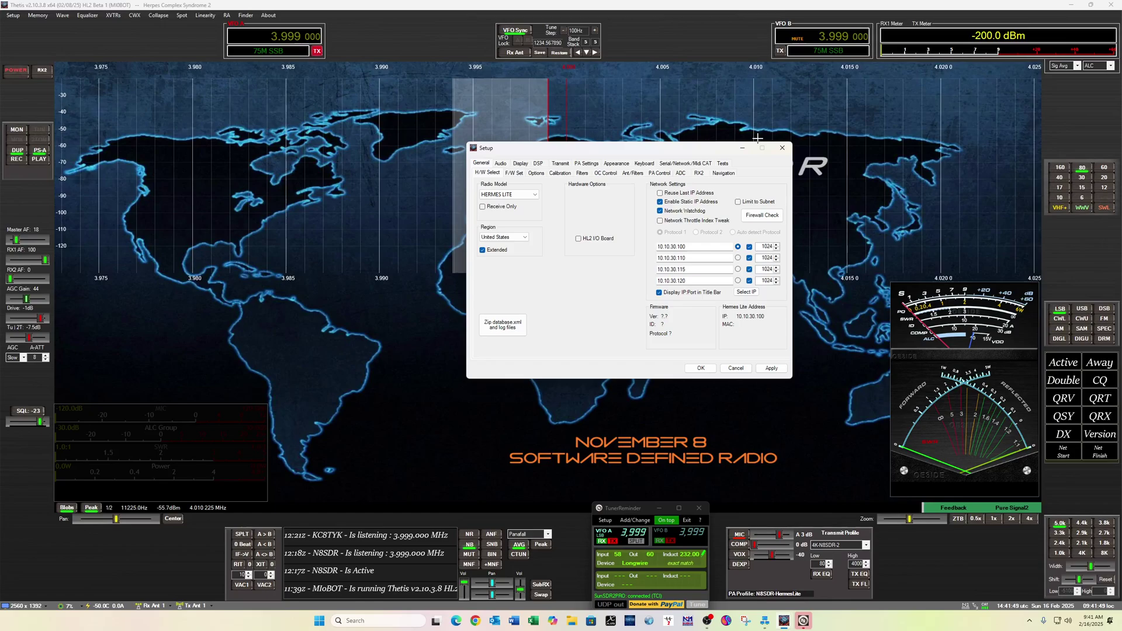
pyautogui.click(681, 166)
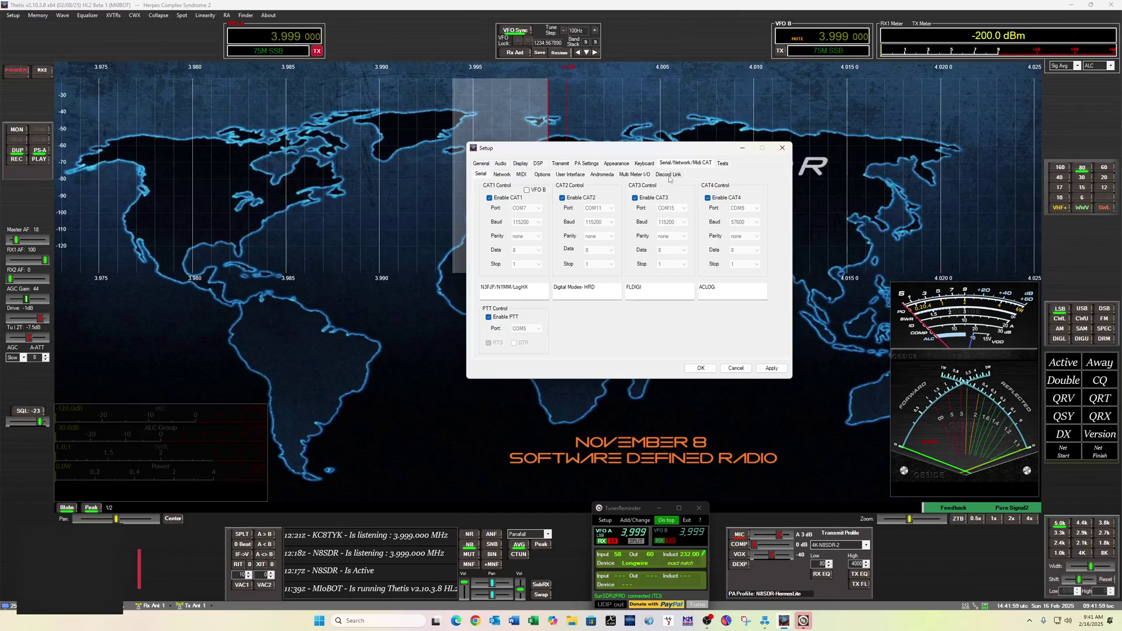
pyautogui.click(669, 175)
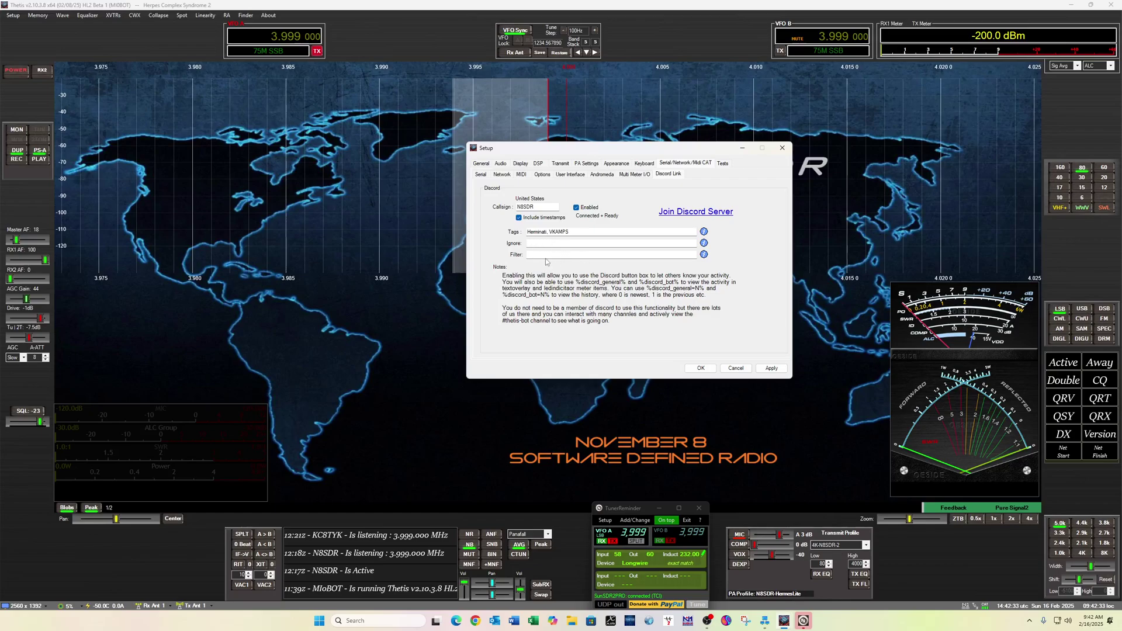
pyautogui.click(704, 244)
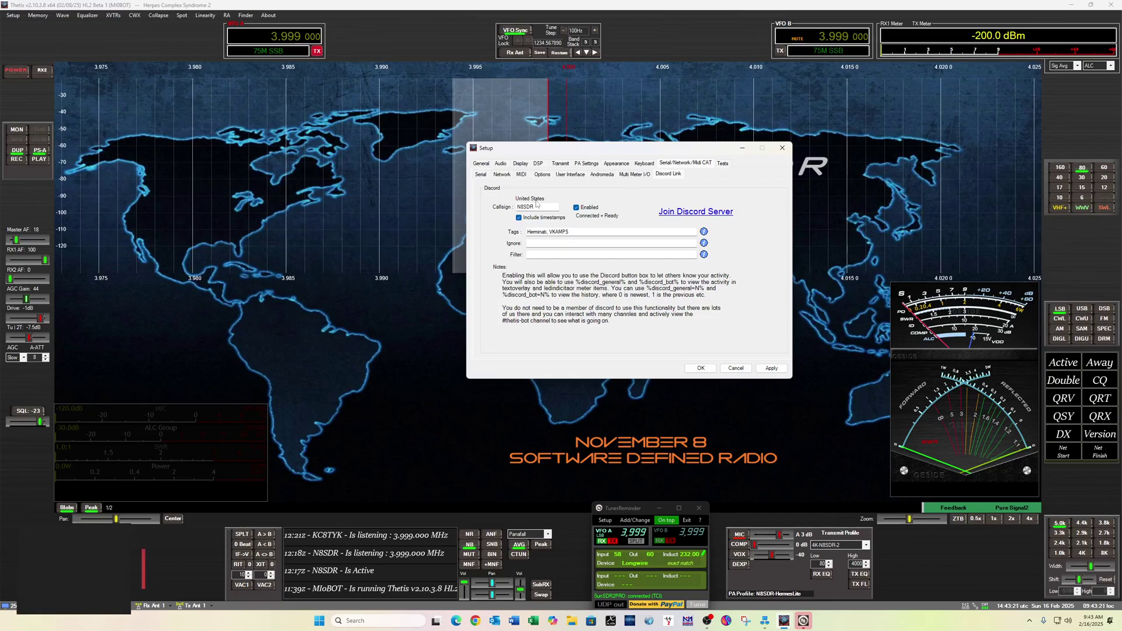
# Step: Follow the Join Discord Server link, then close Discord and the browser invite page
pyautogui.click(684, 213)
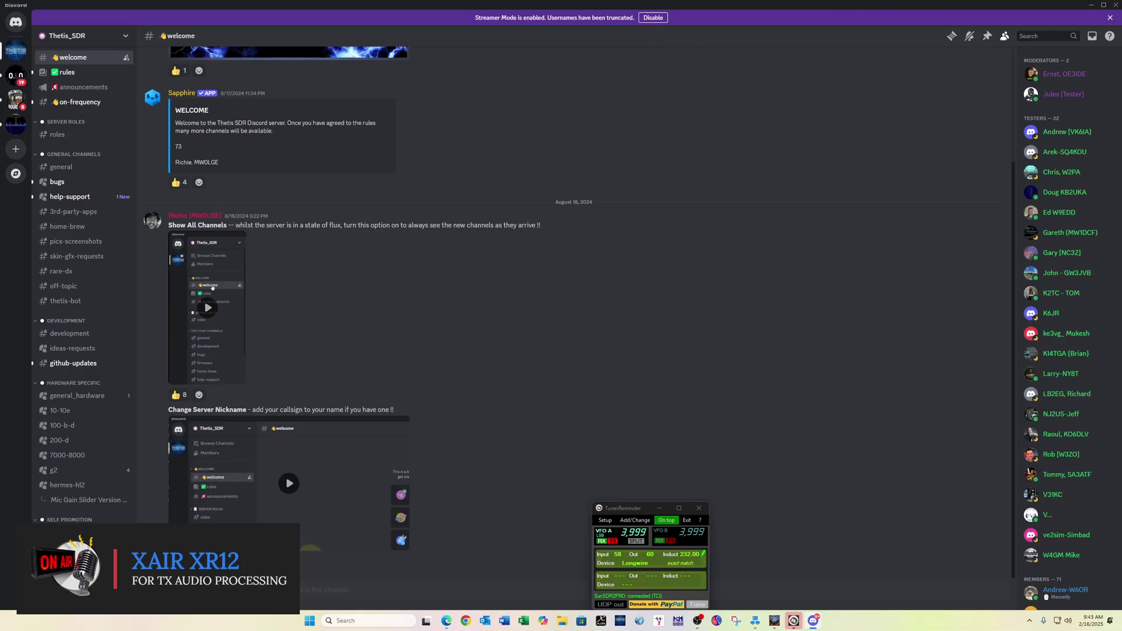
pyautogui.click(1116, 7)
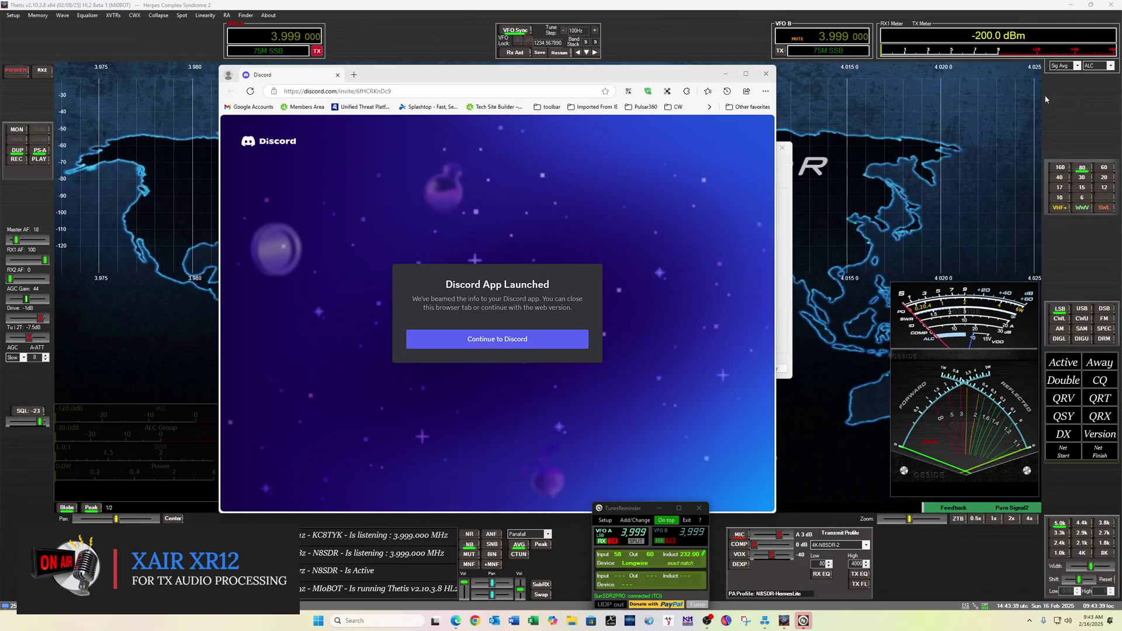
pyautogui.click(765, 75)
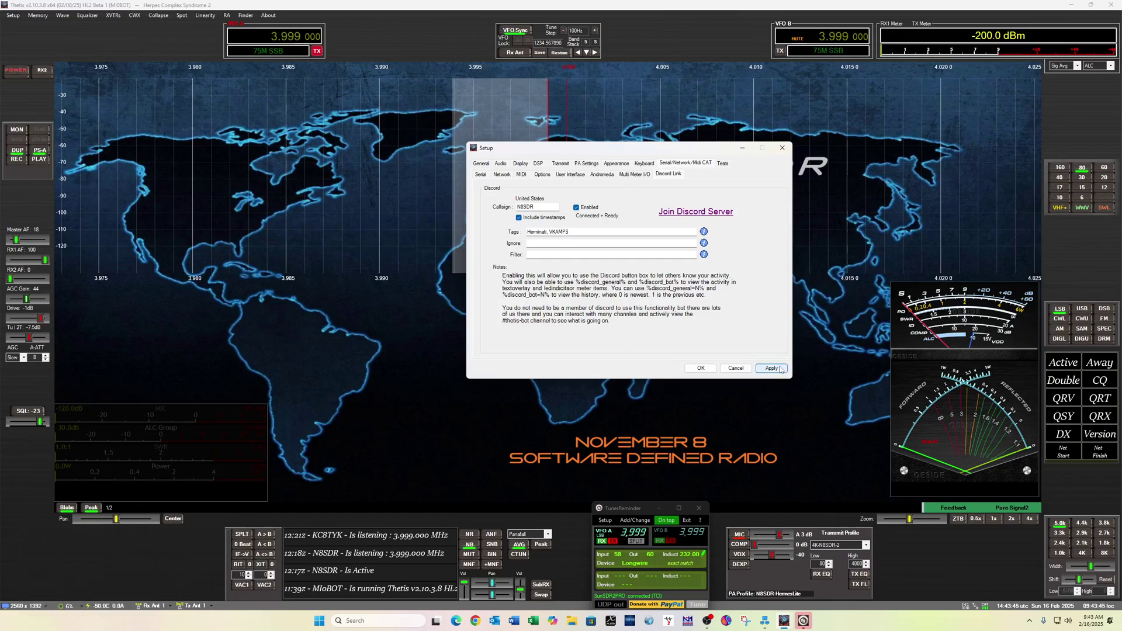
# Step: In the Multi Meters appearance settings, select Container 3 TRX1 and show the settings of its Discord Buttons item
pyautogui.click(616, 164)
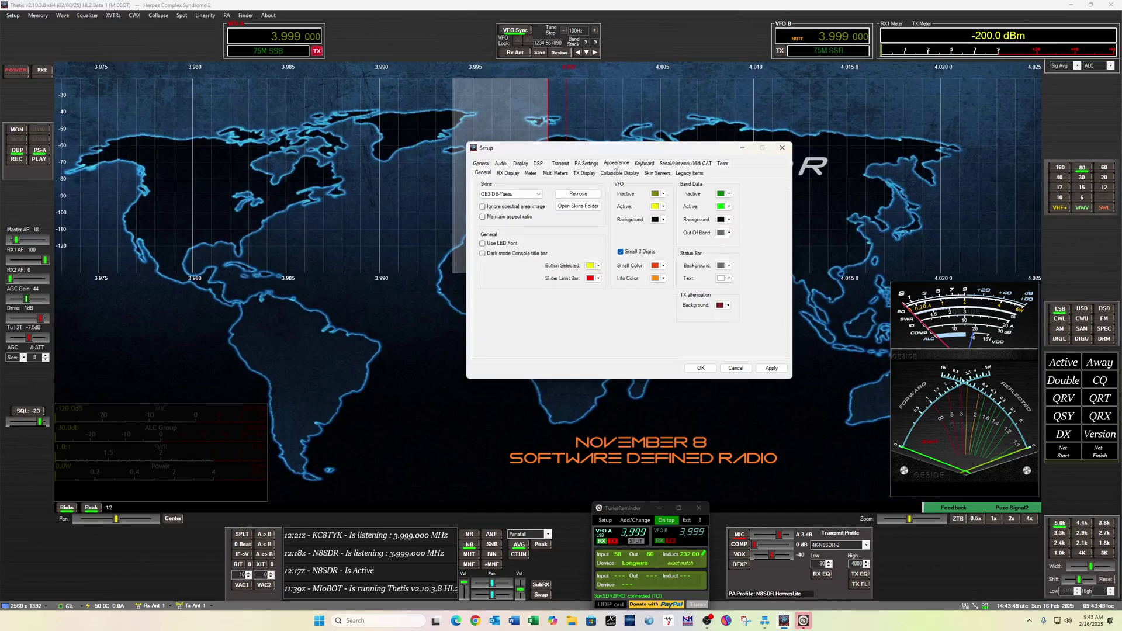
pyautogui.click(553, 174)
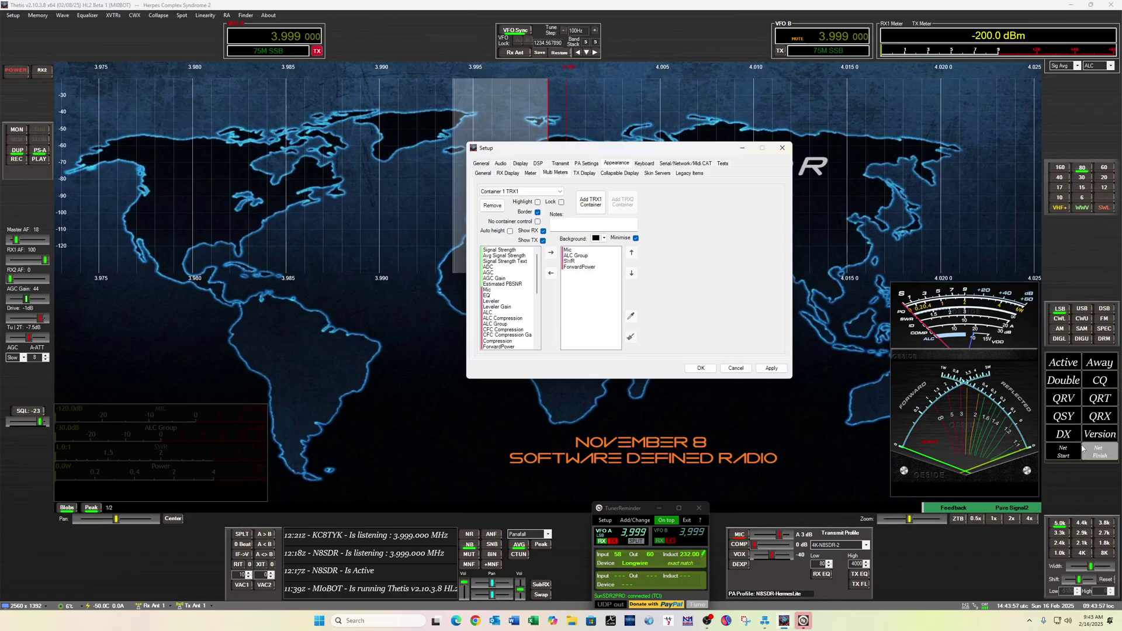
pyautogui.click(561, 192)
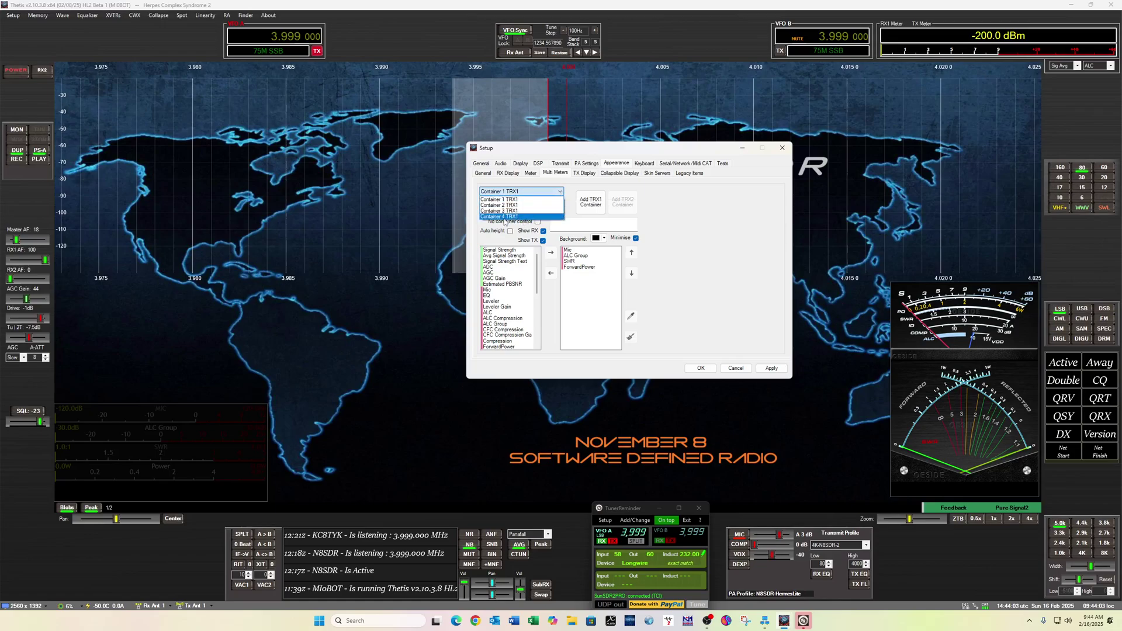
pyautogui.click(501, 211)
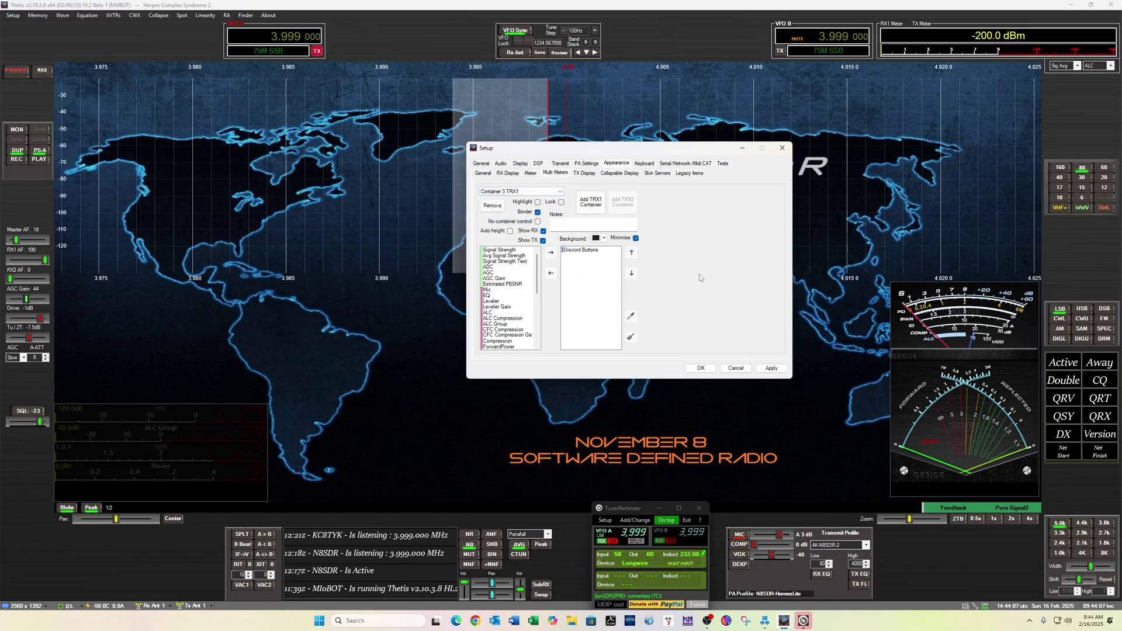
pyautogui.moveTo(543, 268); pyautogui.dragTo(545, 318)
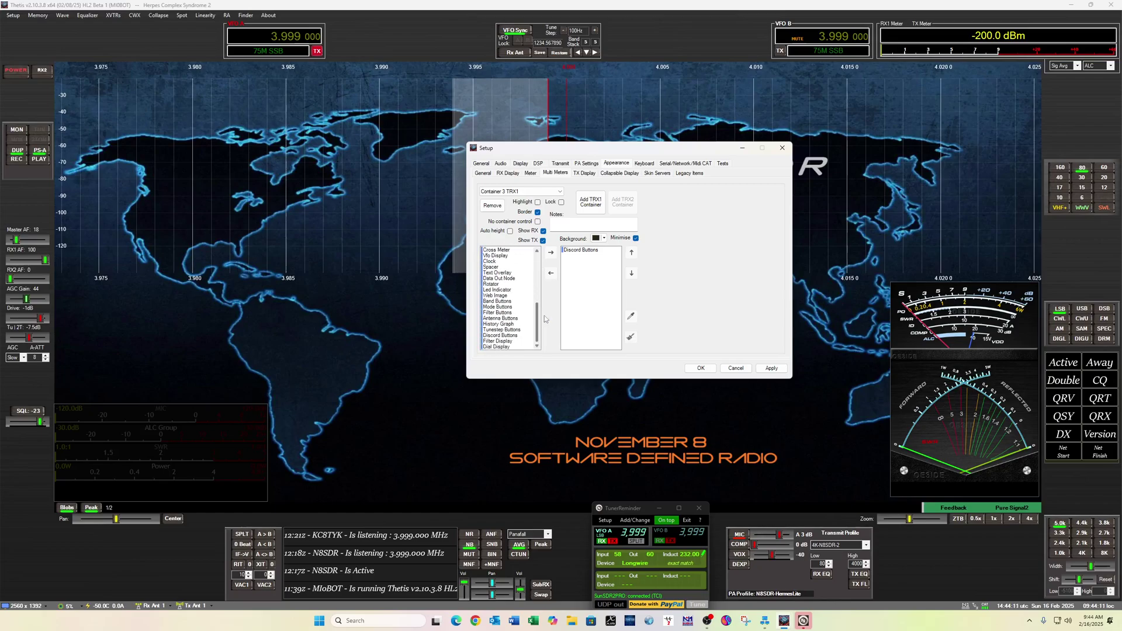
pyautogui.click(507, 335)
pyautogui.click(580, 250)
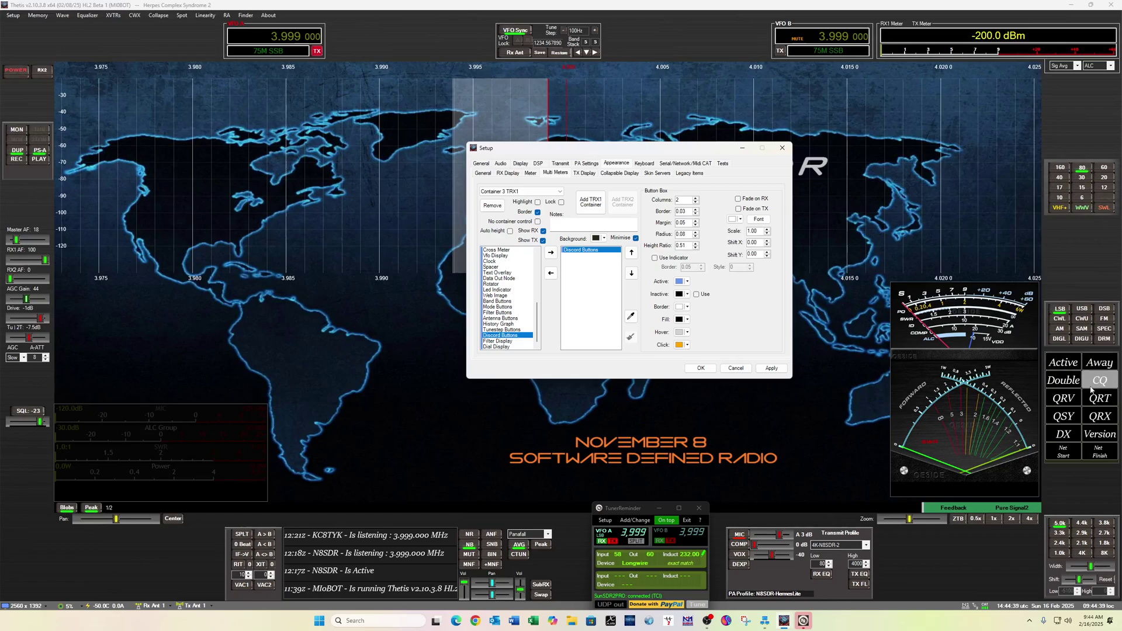
# Step: Check the Discord Buttons' text color and font options, and try three columns before returning to two
pyautogui.click(739, 220)
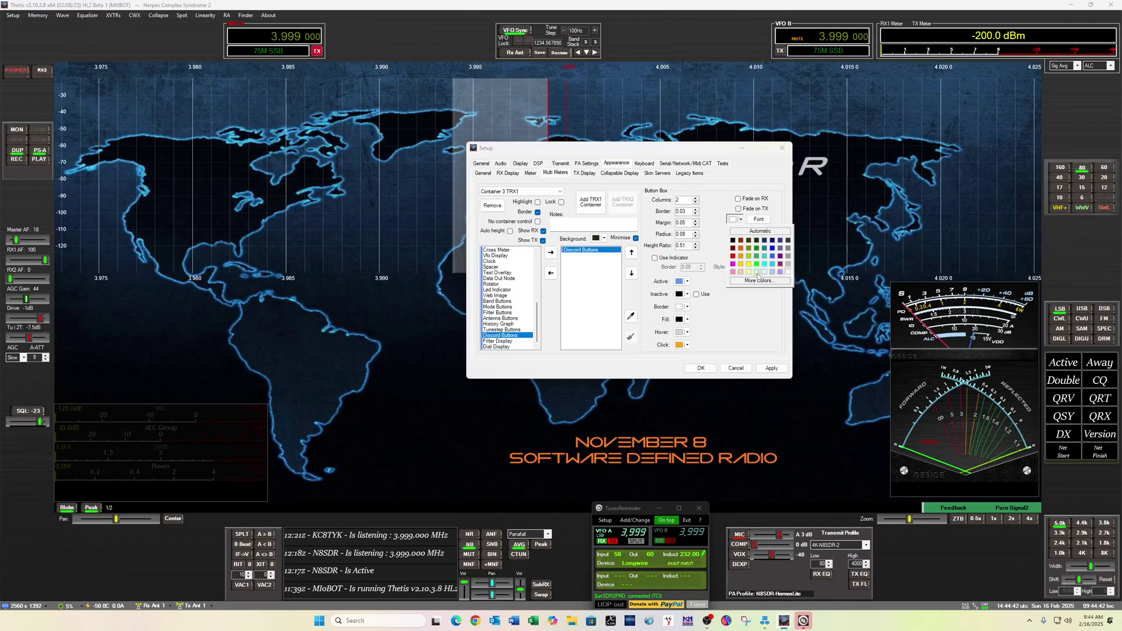
pyautogui.click(761, 222)
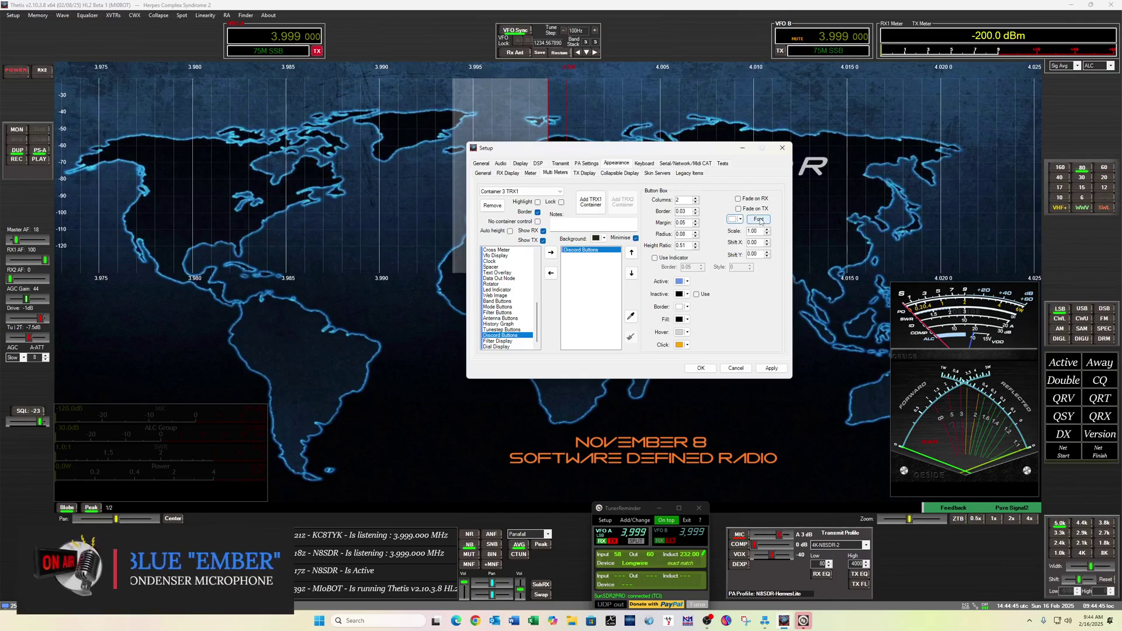
pyautogui.click(759, 220)
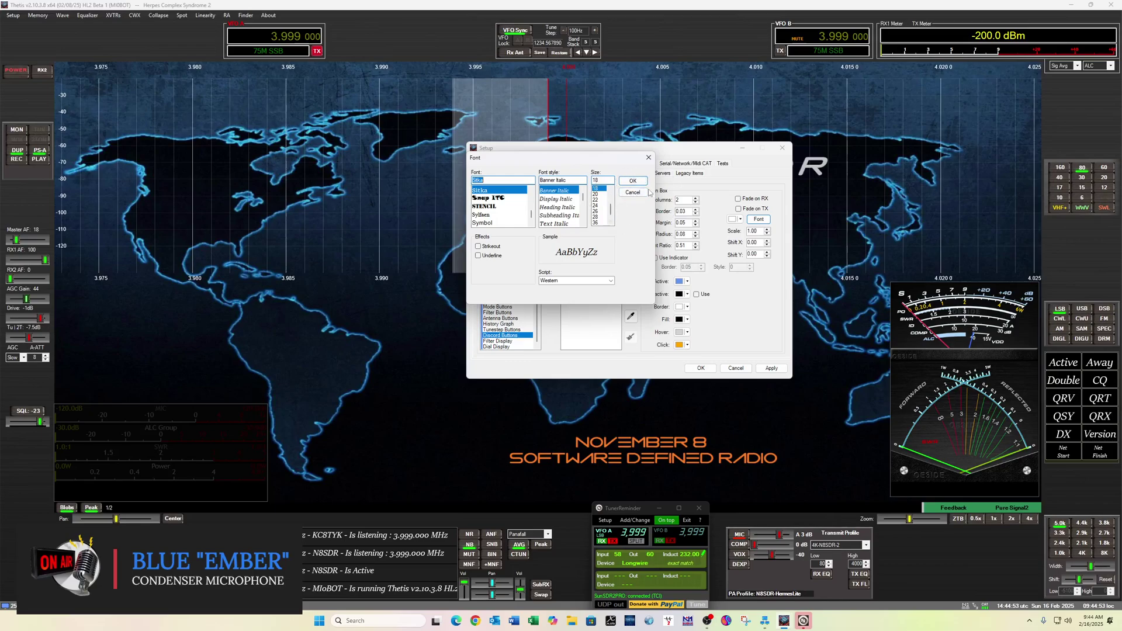
pyautogui.click(648, 157)
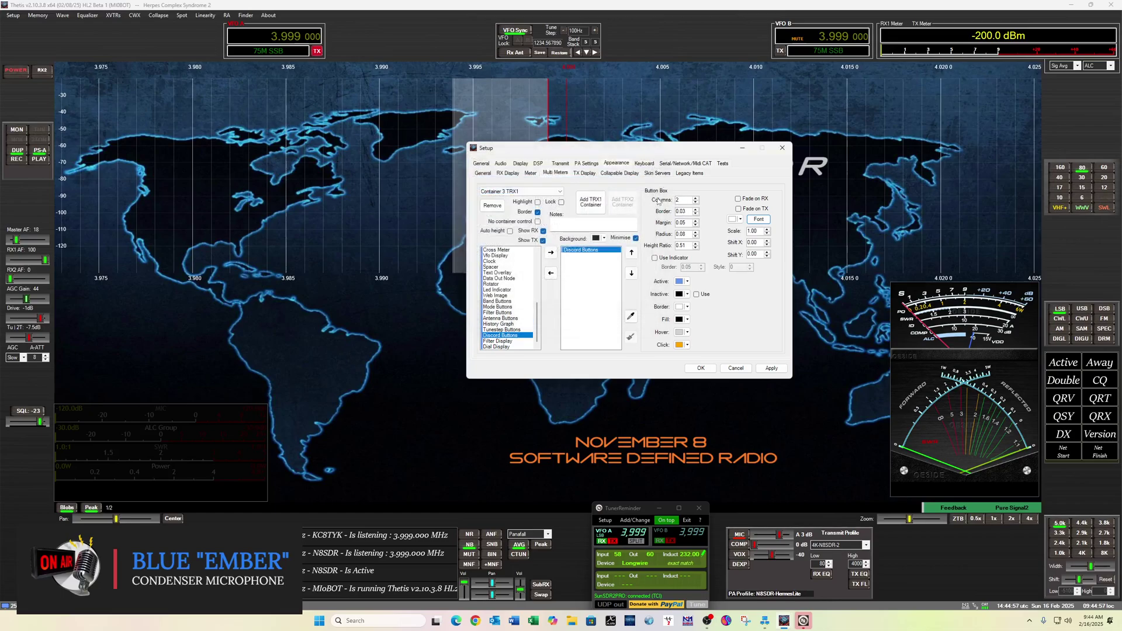
pyautogui.click(696, 199)
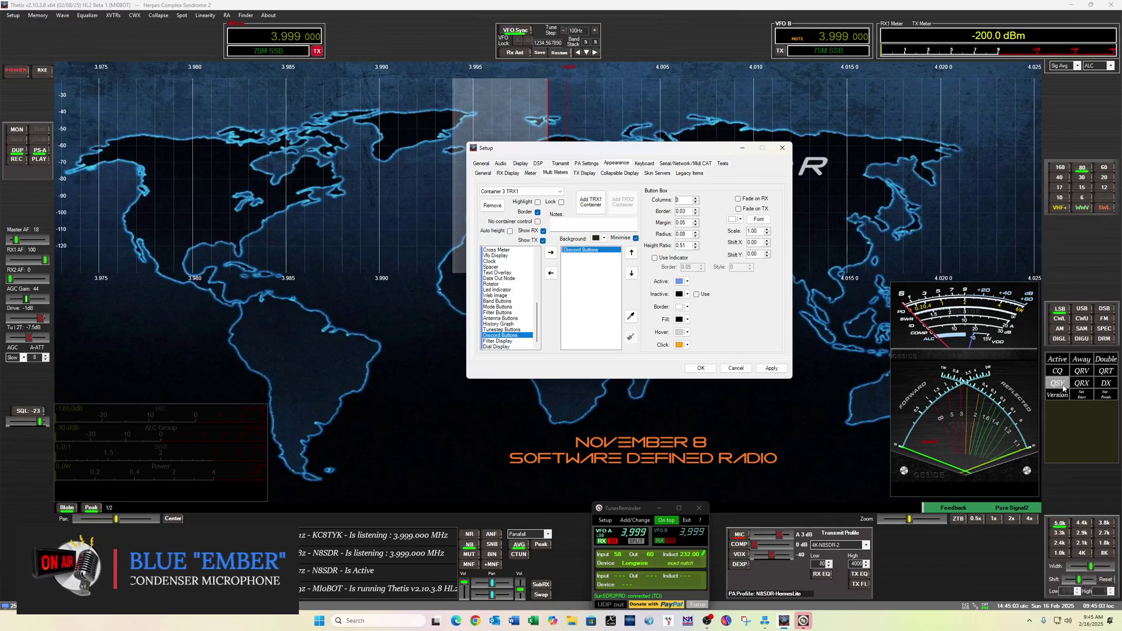
pyautogui.click(696, 203)
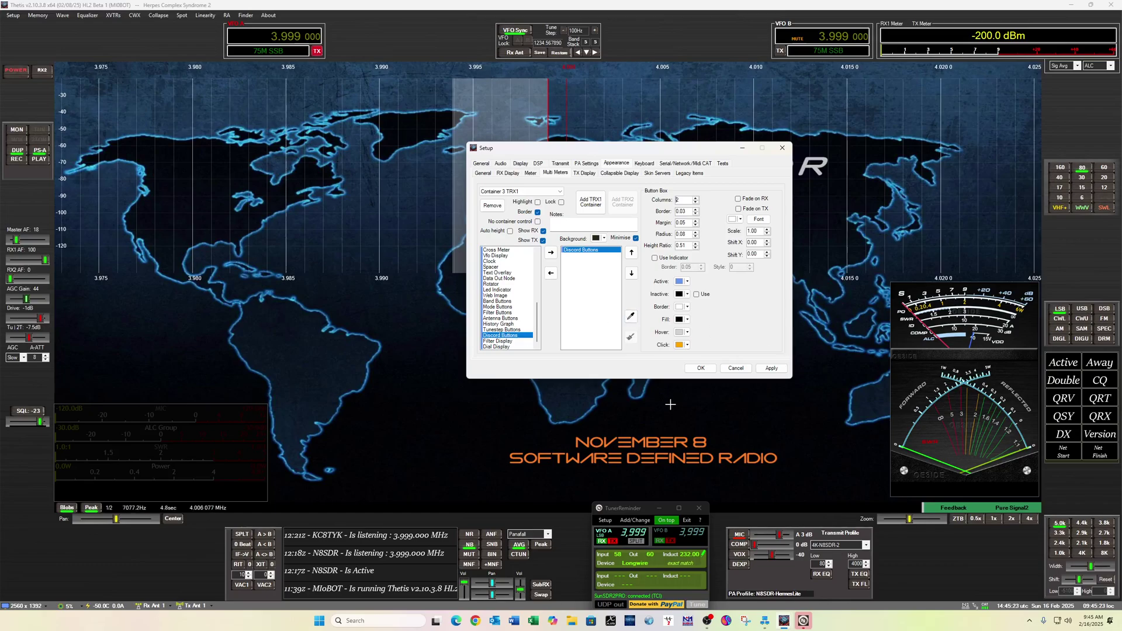
# Step: Shift the RX1 meter container slightly on the main display
pyautogui.moveTo(925, 287)
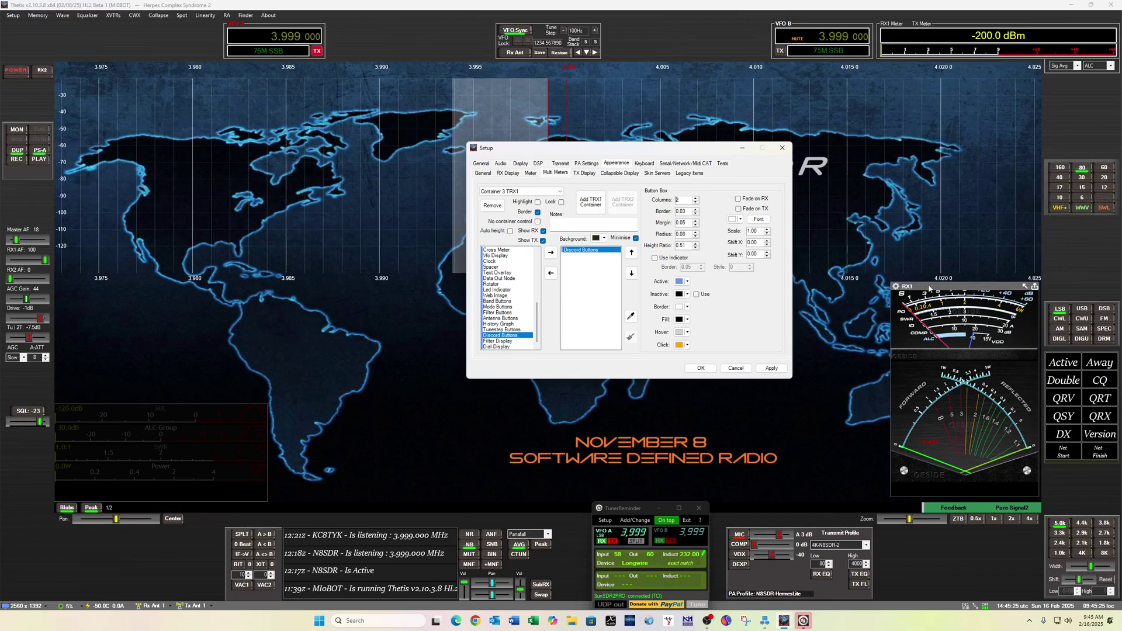
pyautogui.moveTo(929, 288); pyautogui.dragTo(927, 290)
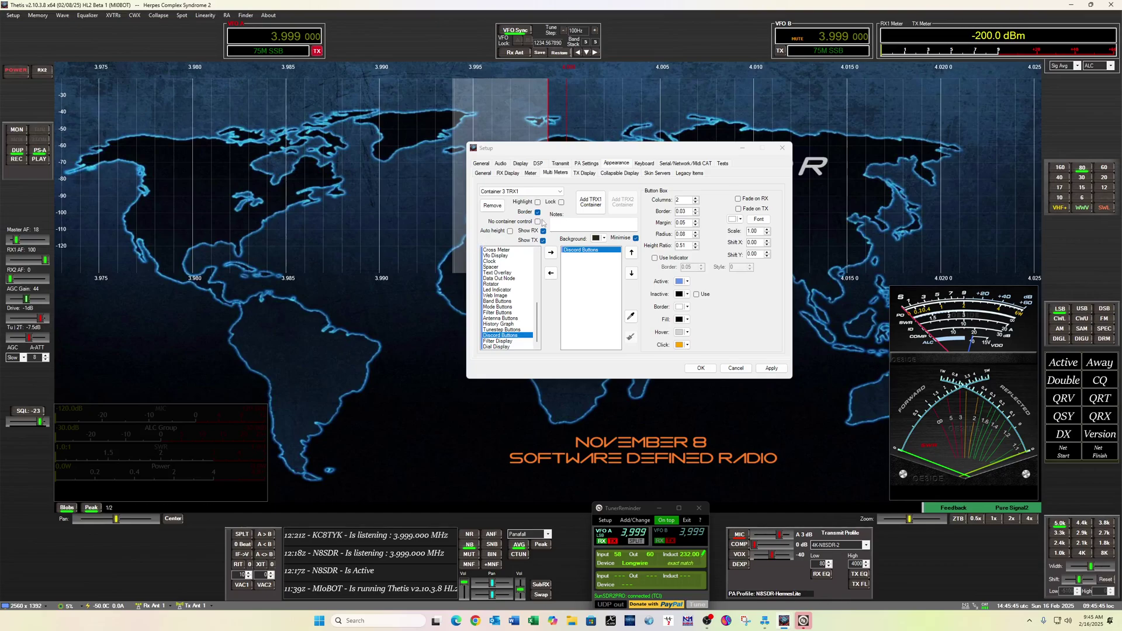
# Step: Switch the Multi Meters settings to Container 4 TRX1 and find Text Overlay among the available meter items
pyautogui.click(520, 191)
pyautogui.click(504, 218)
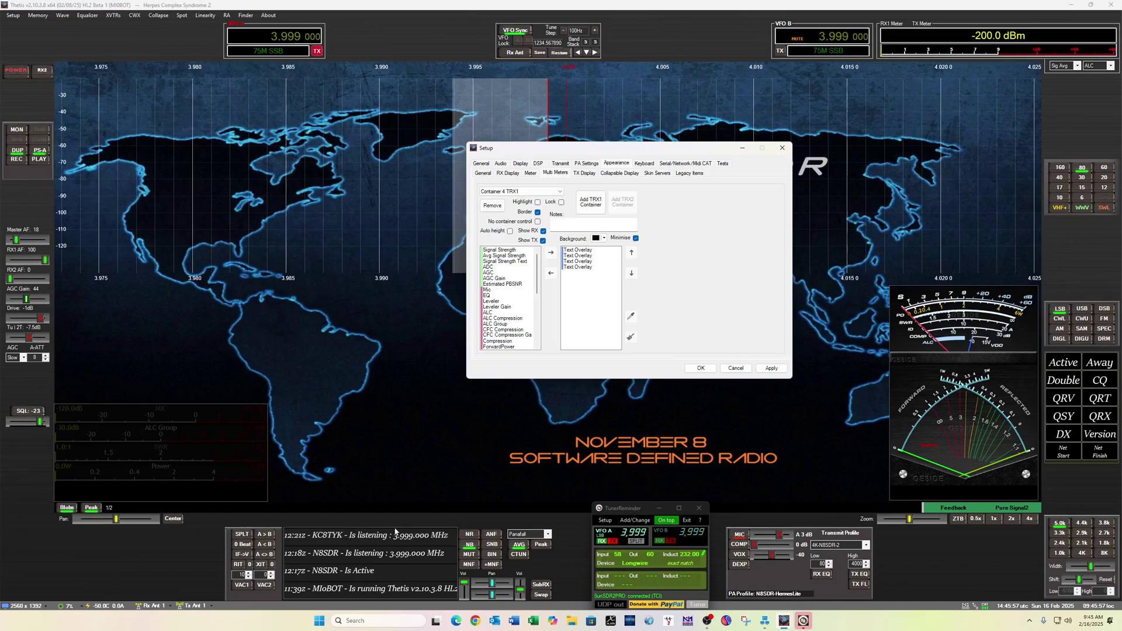
pyautogui.moveTo(398, 532)
pyautogui.scroll(-3, 538, 269)
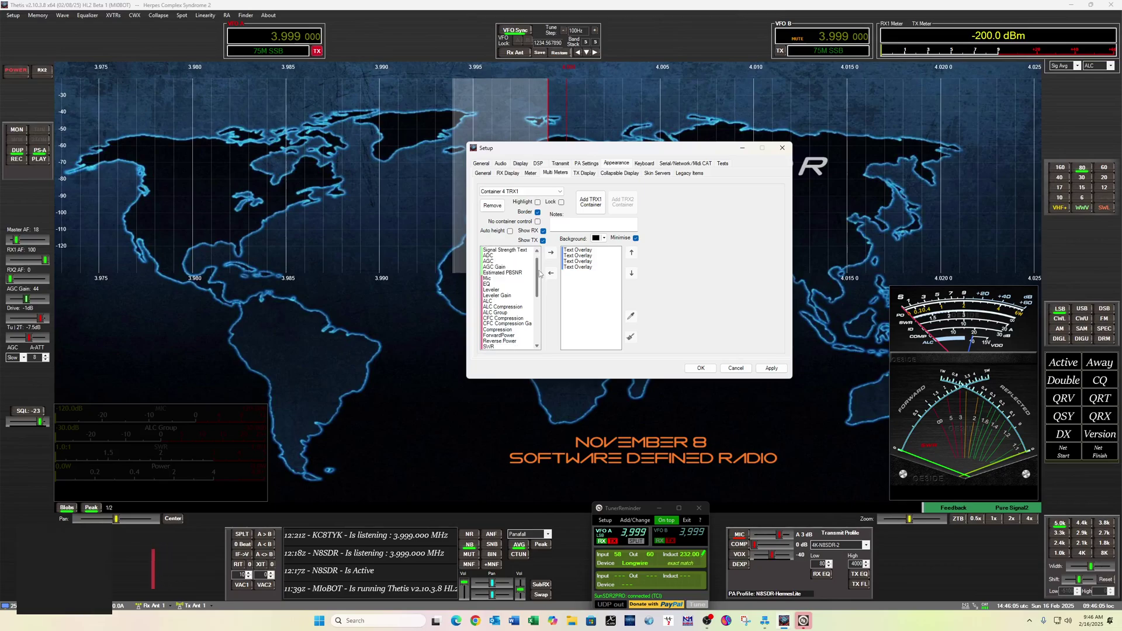
pyautogui.scroll(-2, 506, 334)
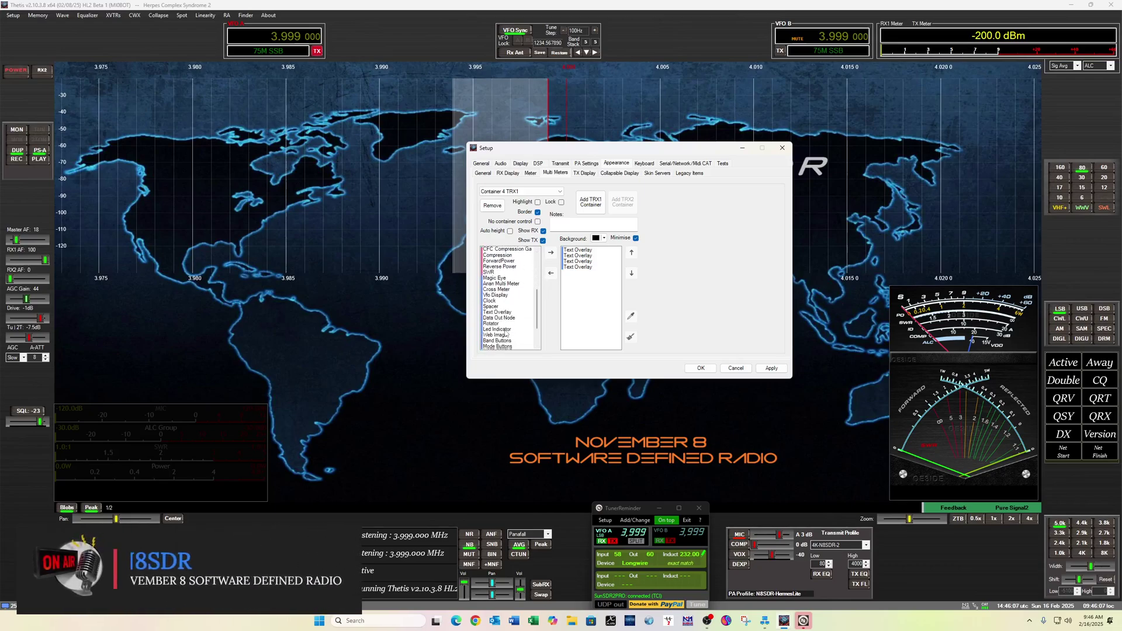
pyautogui.click(504, 307)
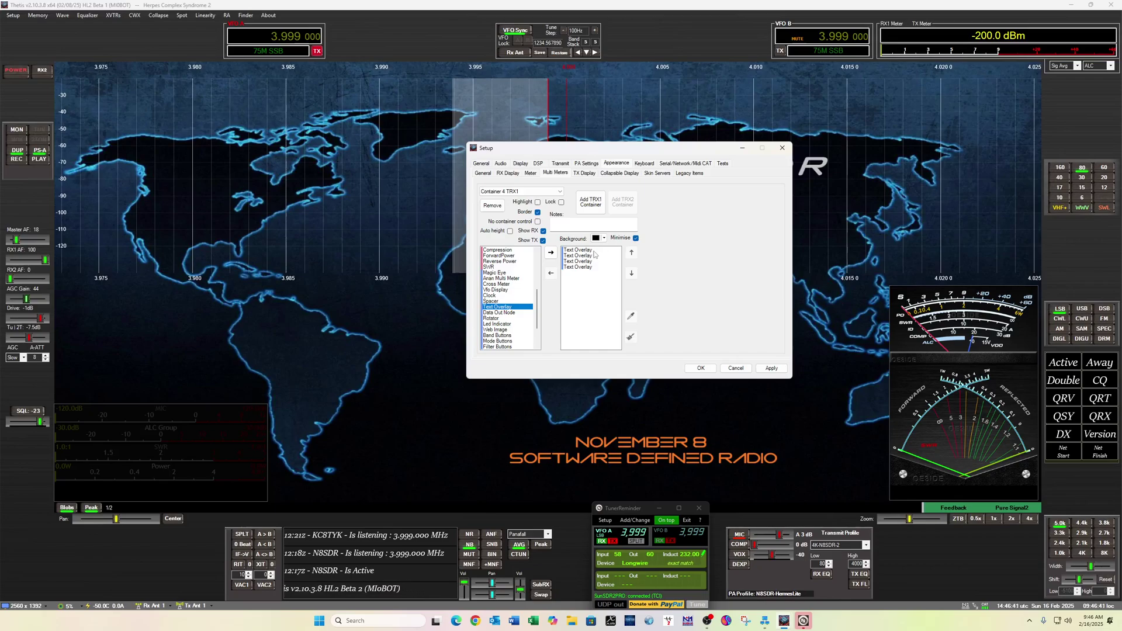
# Step: Examine the RX Text setting of each of the four Text Overlay items in Container 4 TRX1
pyautogui.click(578, 250)
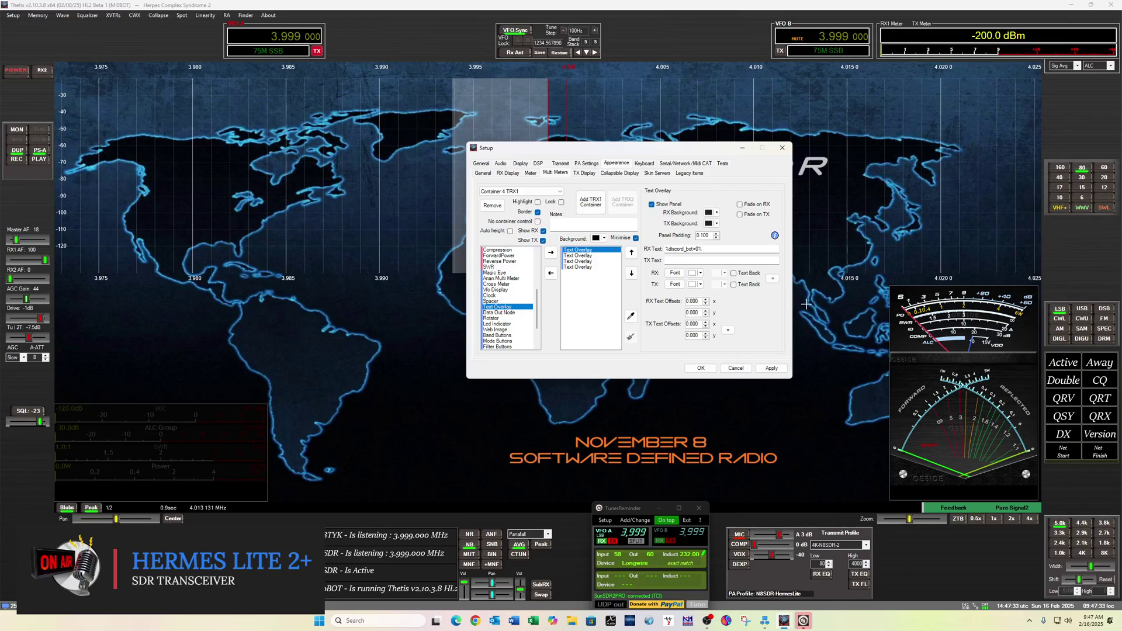
pyautogui.click(589, 256)
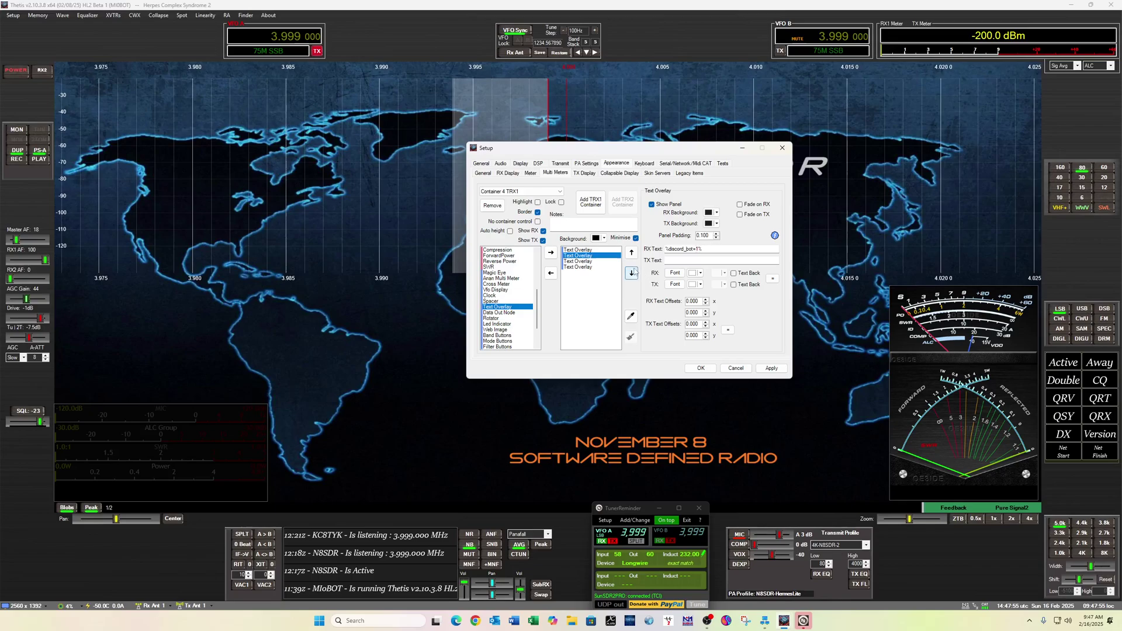
pyautogui.click(594, 263)
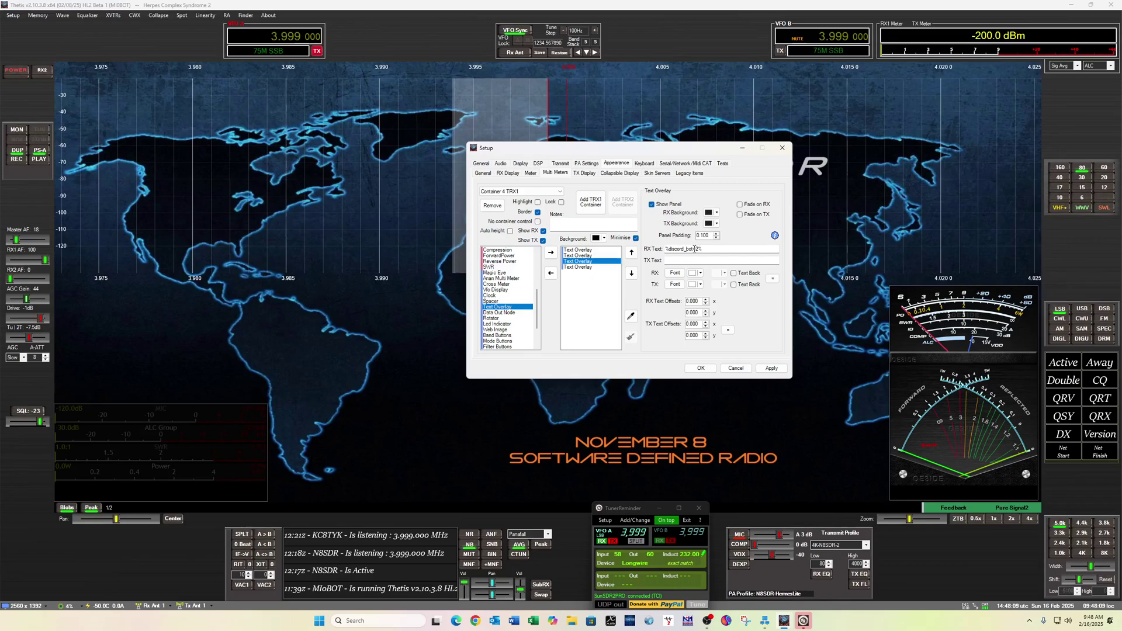
pyautogui.click(584, 268)
pyautogui.moveTo(447, 534)
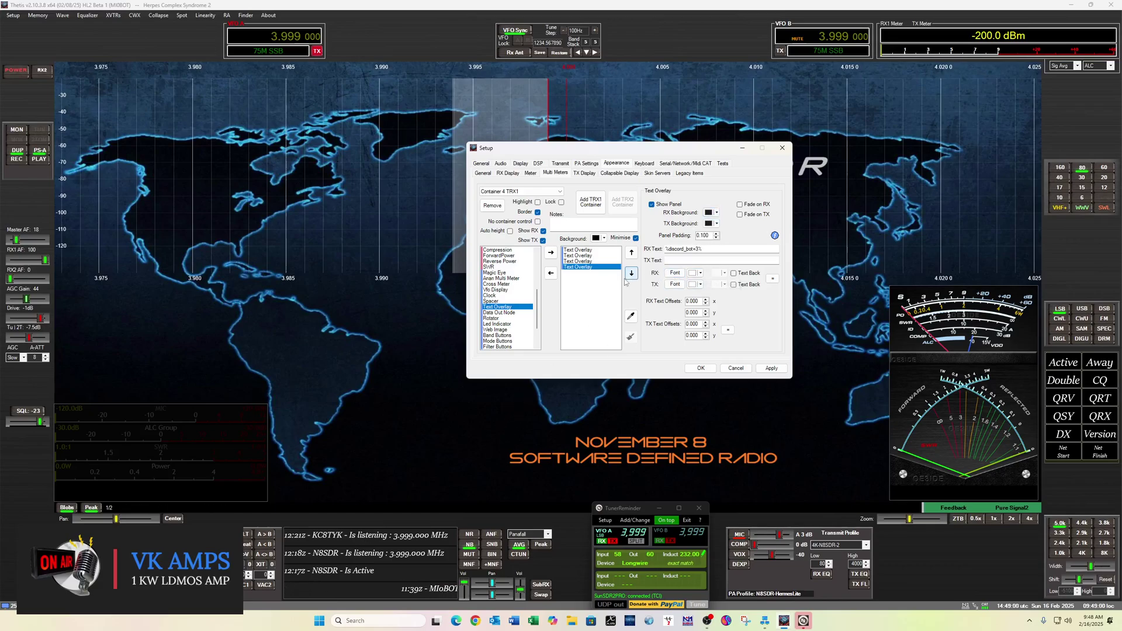
# Step: Try an orange RX text color on the second Text Overlay before restoring white, and check its RX font options without changes
pyautogui.click(575, 251)
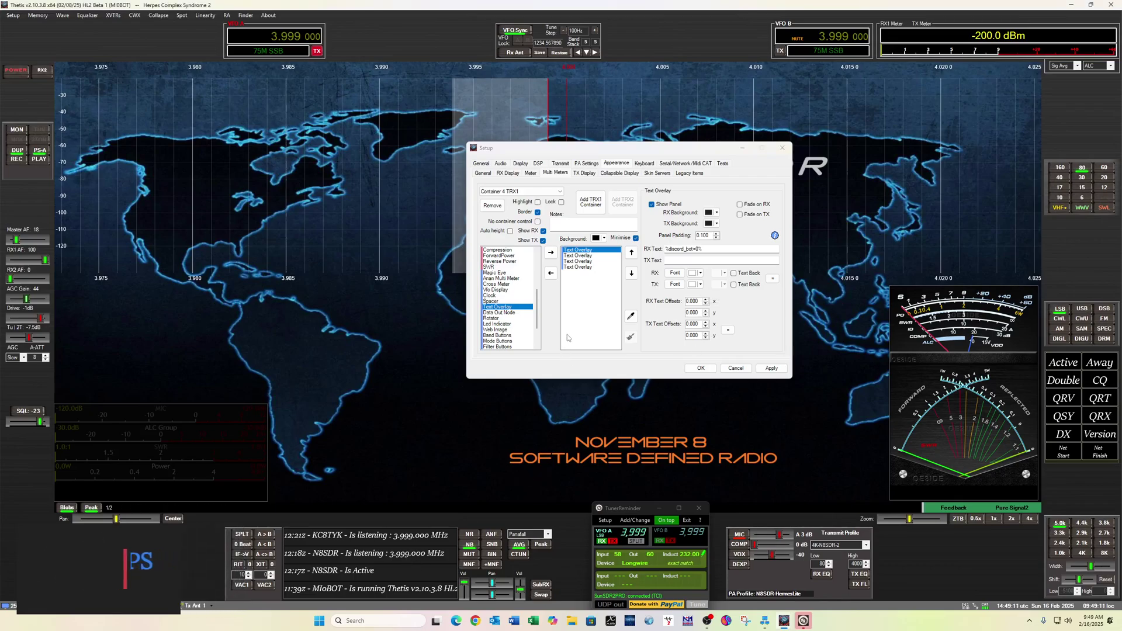
pyautogui.click(578, 256)
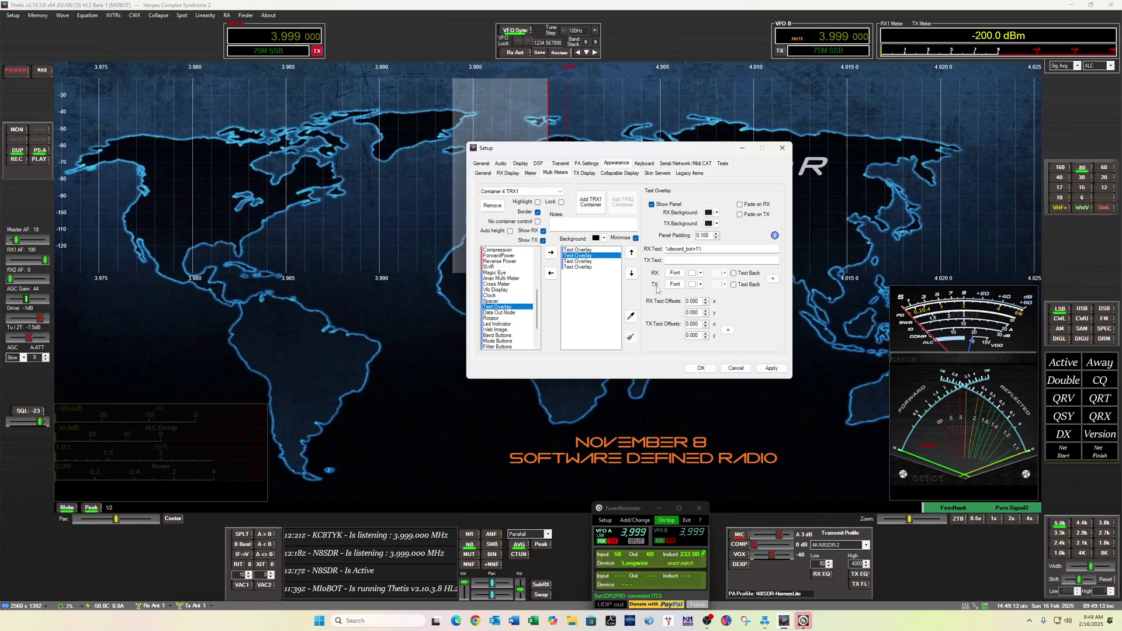
pyautogui.click(700, 274)
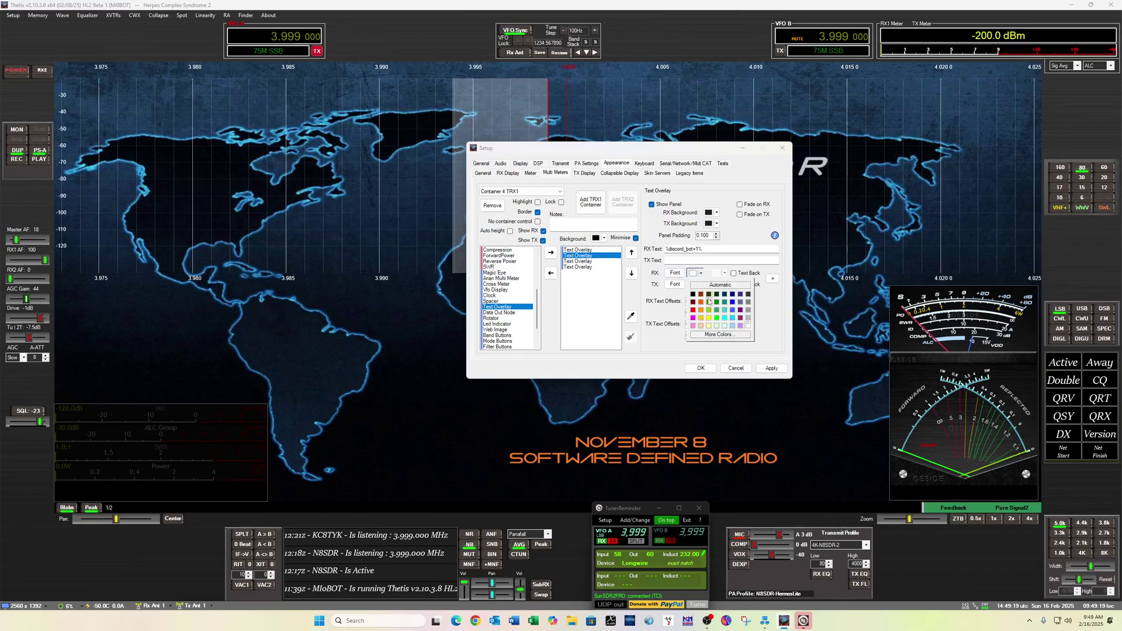
pyautogui.click(705, 303)
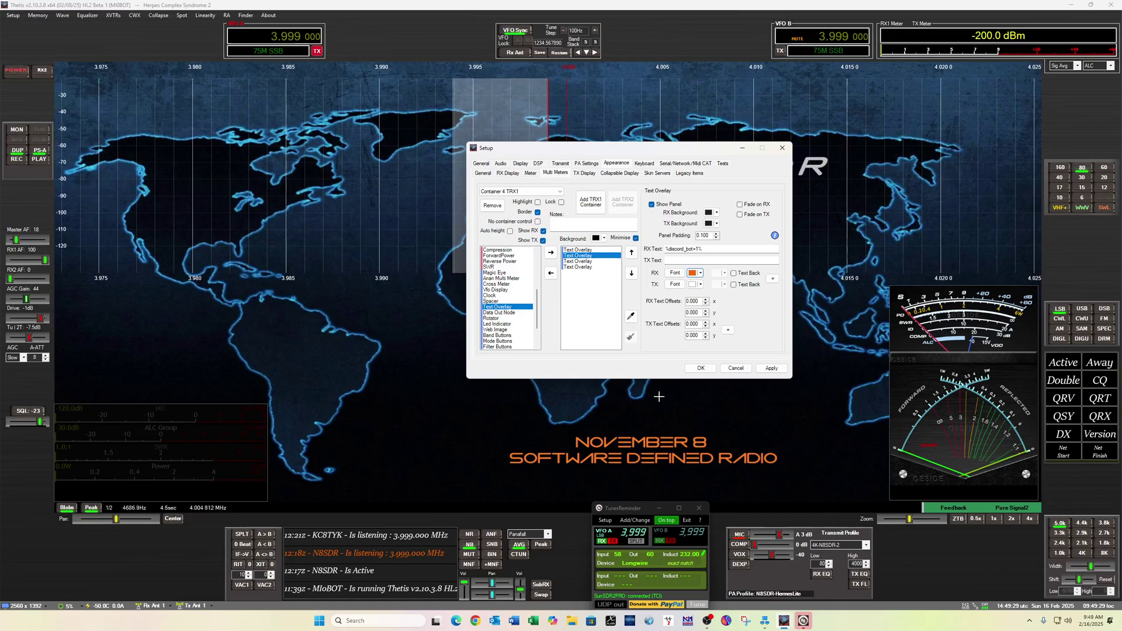
pyautogui.click(700, 274)
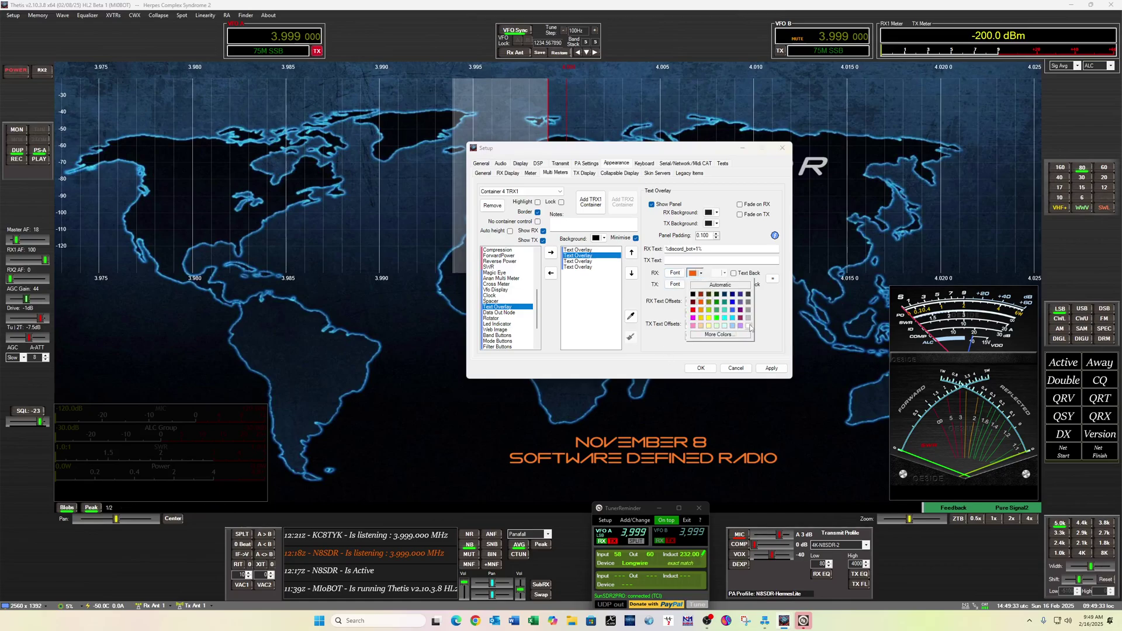
pyautogui.click(750, 326)
pyautogui.click(675, 273)
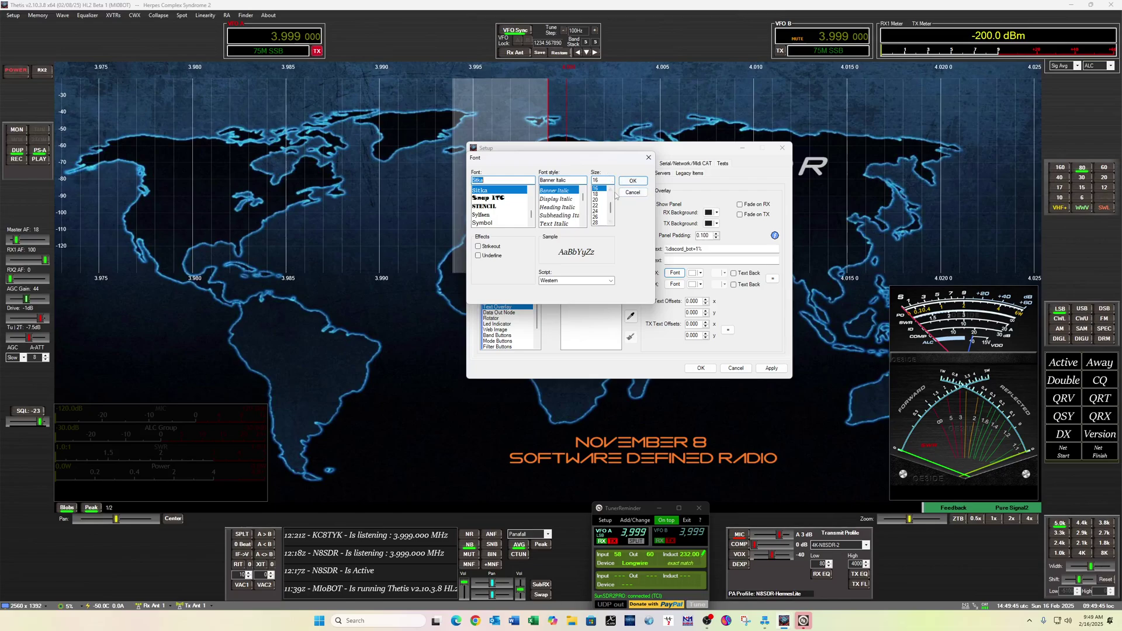
pyautogui.click(633, 193)
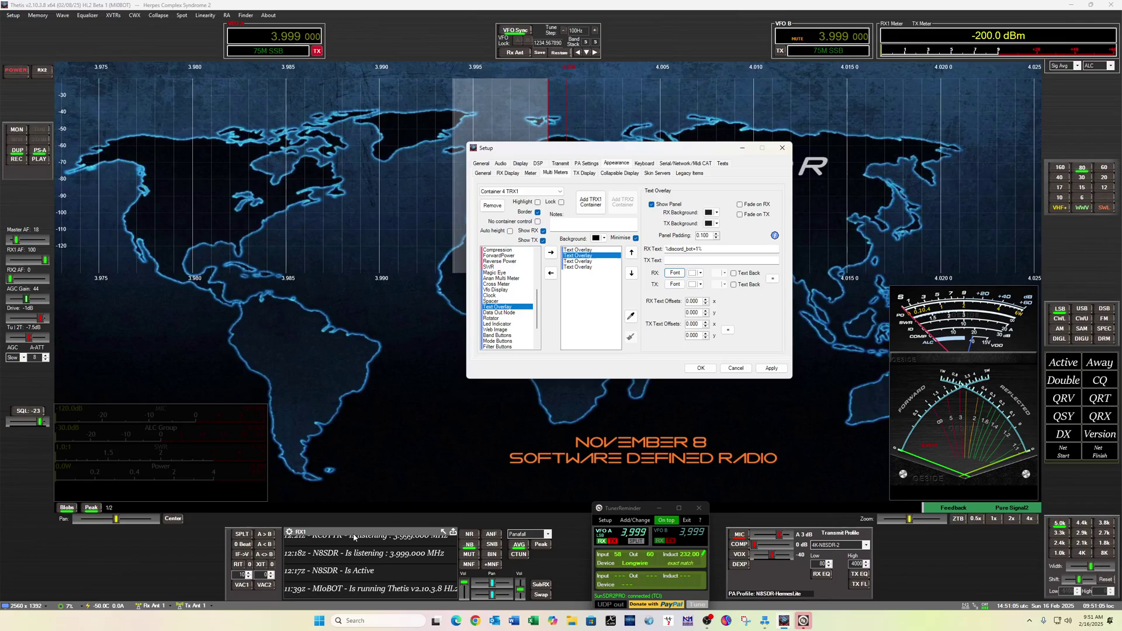
# Step: Send the Version message from the Discord Buttons container
pyautogui.moveTo(353, 538)
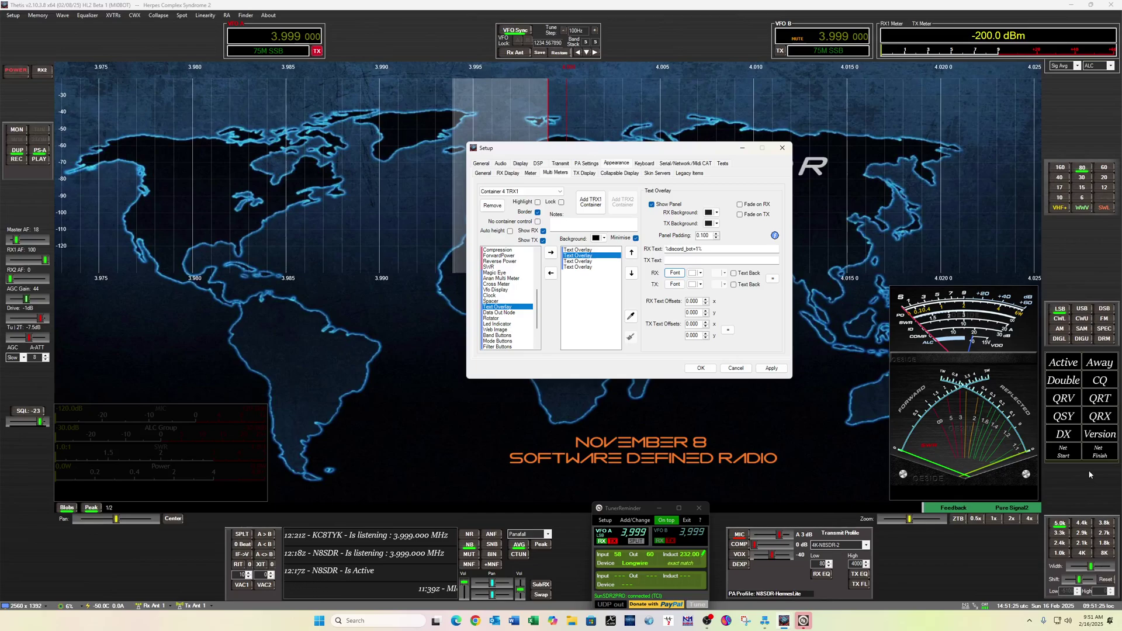
pyautogui.click(1099, 433)
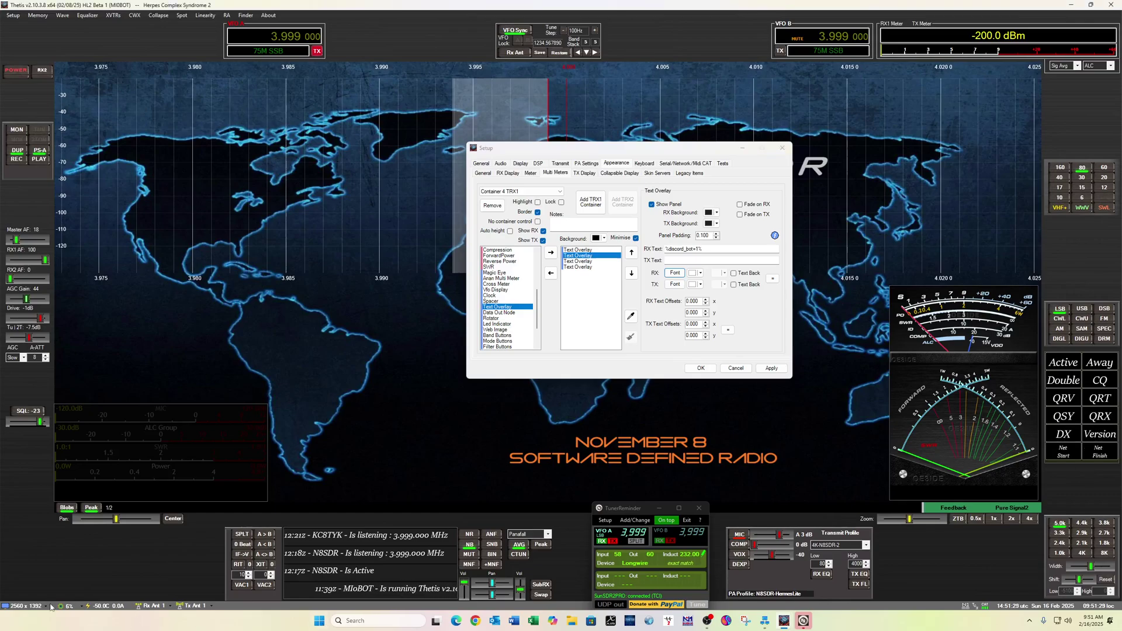